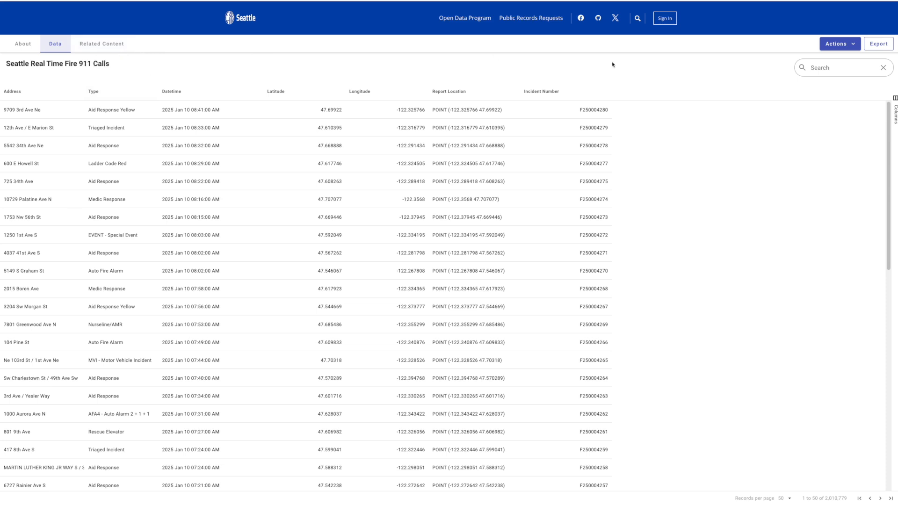
Open the Actions menu on the Seattle Real Time Fire 911 Calls dataset
click(837, 43)
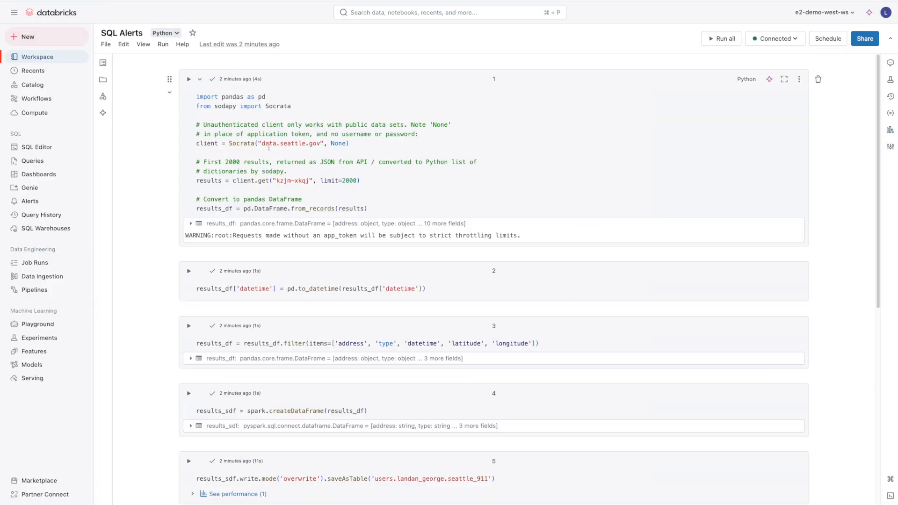
Highlight the 2000-record limit in the loading code and scroll through the SQL Alerts notebook cells
drag(341, 180, 358, 180)
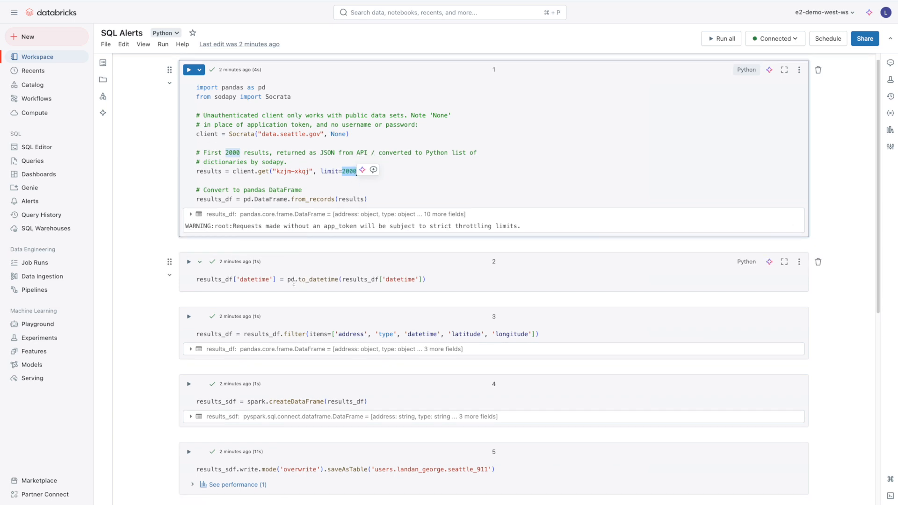
scroll(302, 288, down, 1)
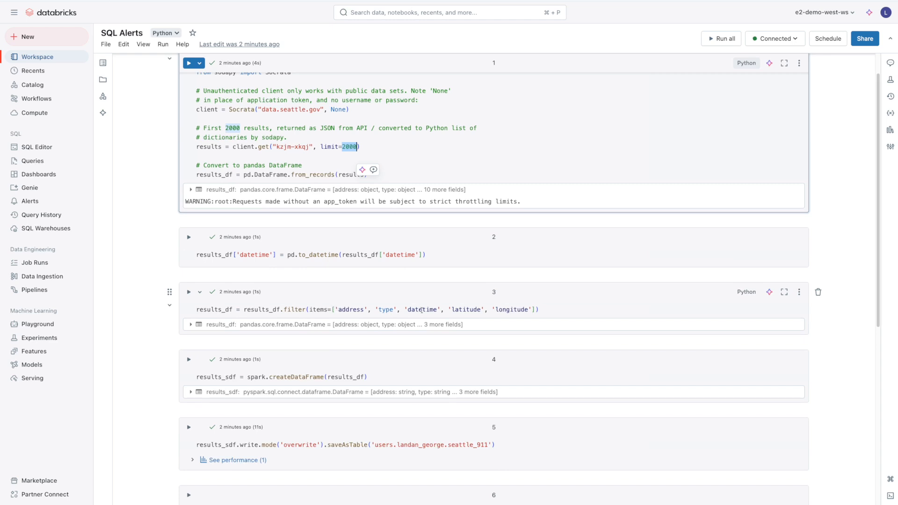
scroll(299, 336, down, 1)
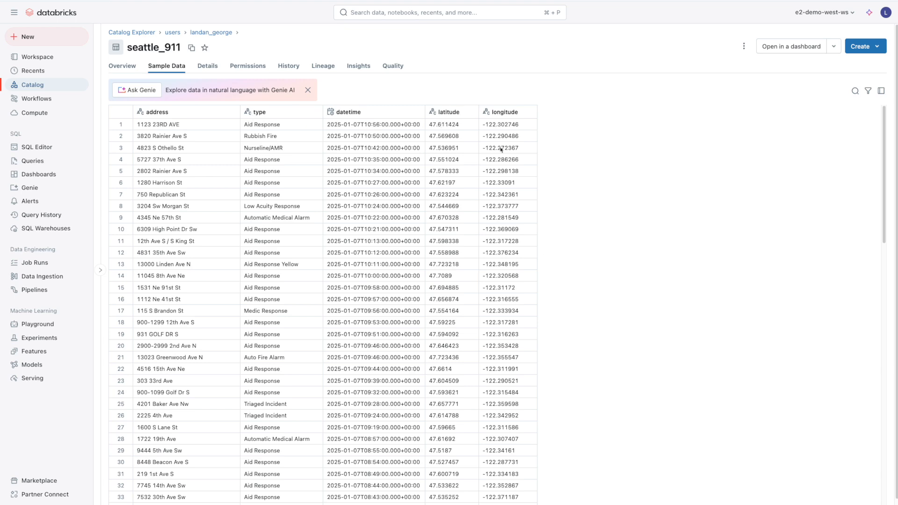
Create a query on seattle_911, run SELECT *, then run the per-day call count query
click(860, 47)
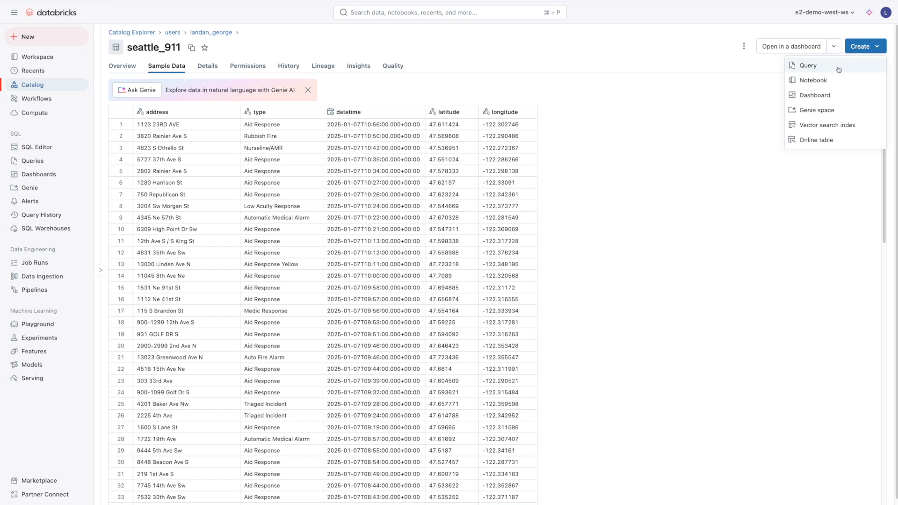
click(814, 66)
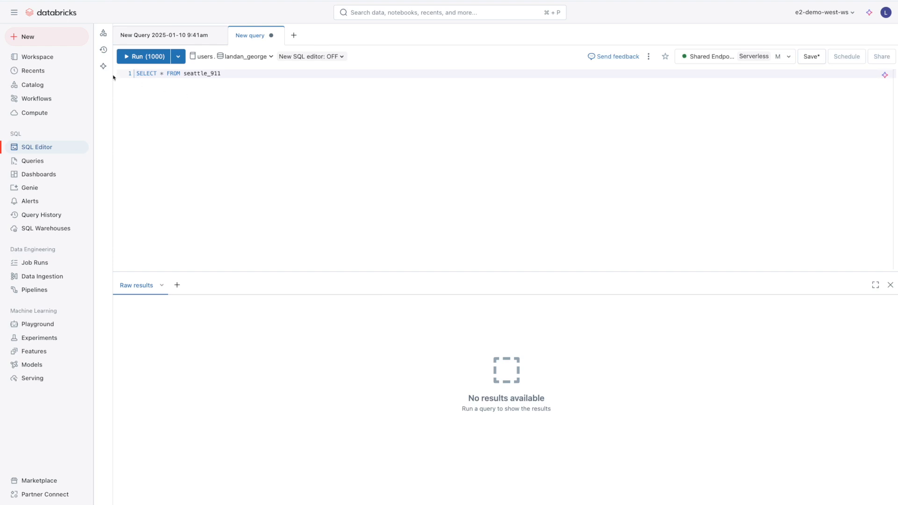
click(157, 60)
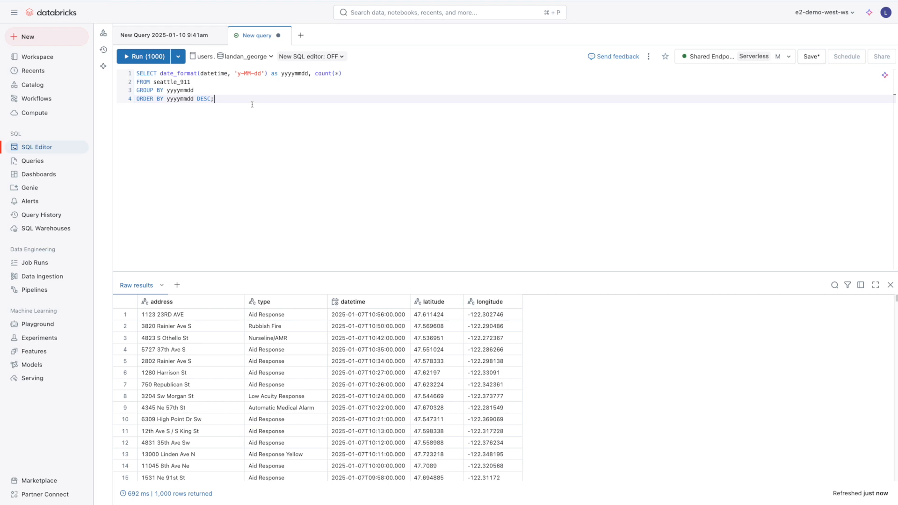
key(super+Return)
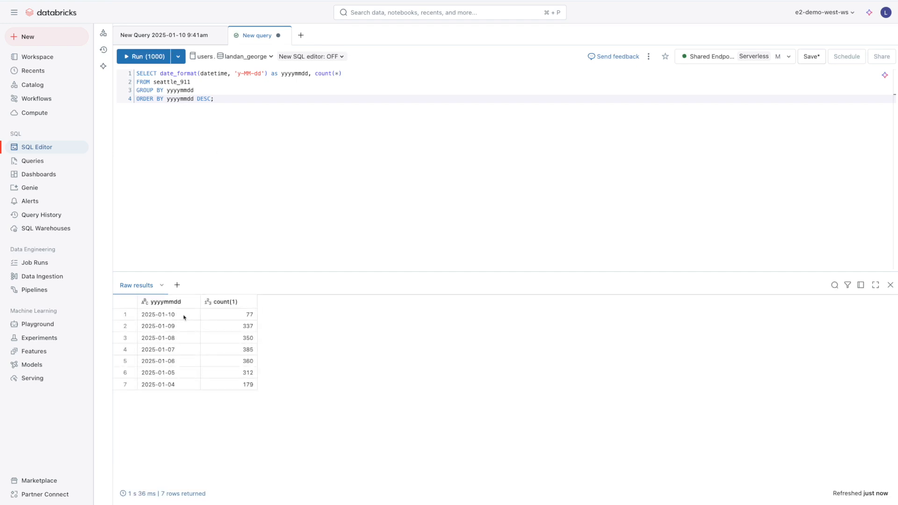
drag(167, 316, 221, 319)
Single out the newest day's call count of 77 in the results
click(221, 320)
double_click(245, 317)
click(302, 317)
Rename the query to 'seattle_911' and save it
double_click(257, 35)
text(seatt)
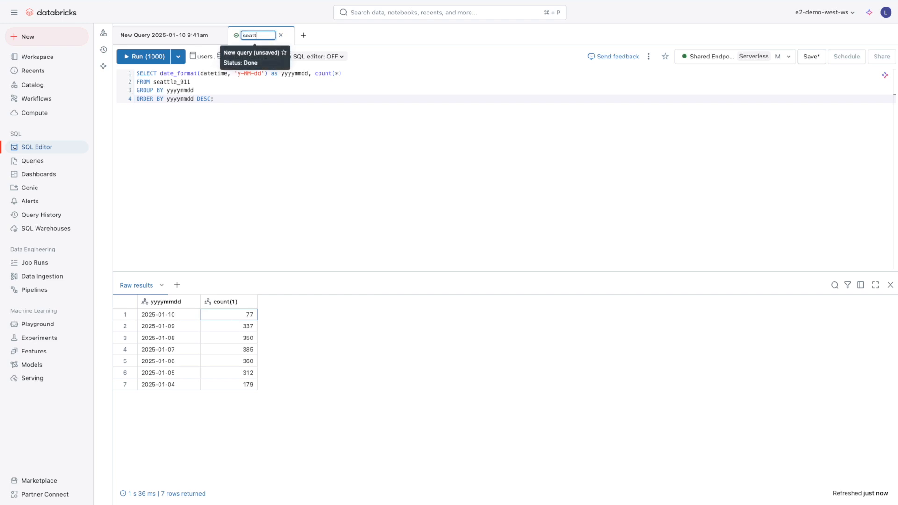
text(le_911)
key(Return)
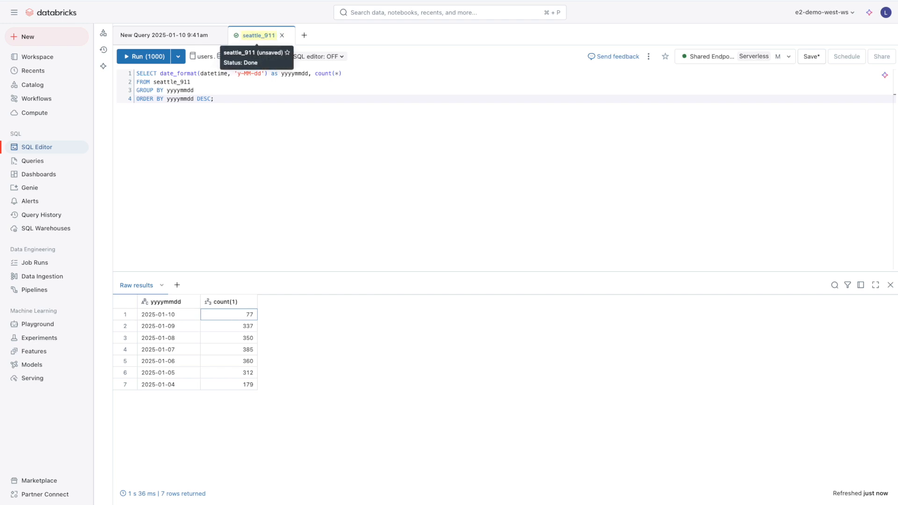
click(812, 55)
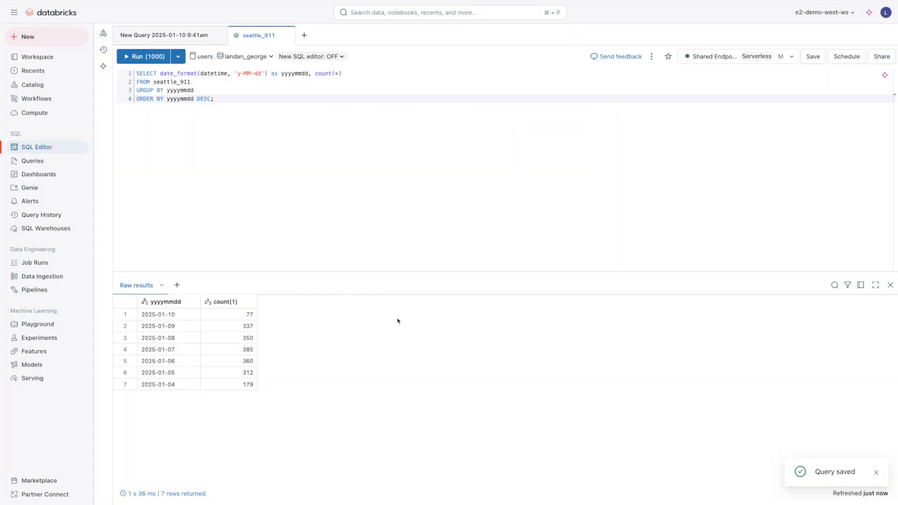
Create an alert named seattle_911 on the seattle_911 query, then review the query's daily counts
click(38, 204)
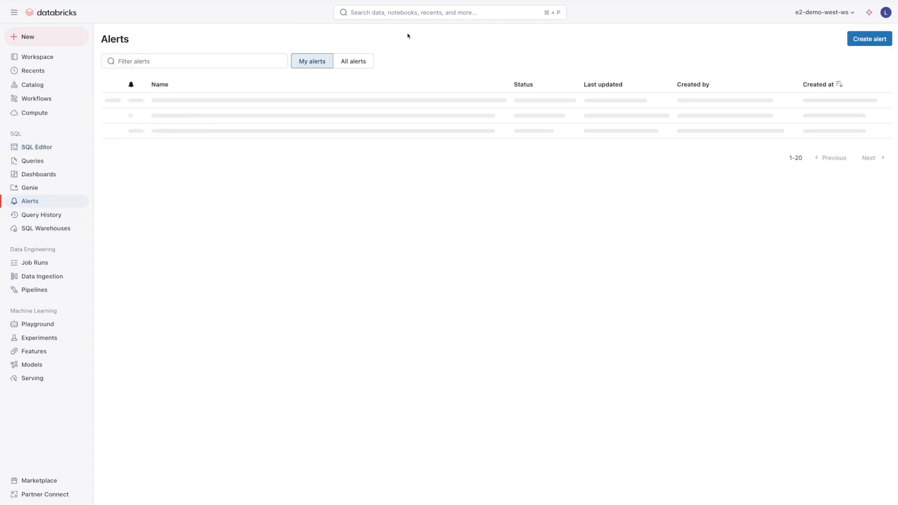
click(866, 41)
click(222, 70)
text(seattle_911)
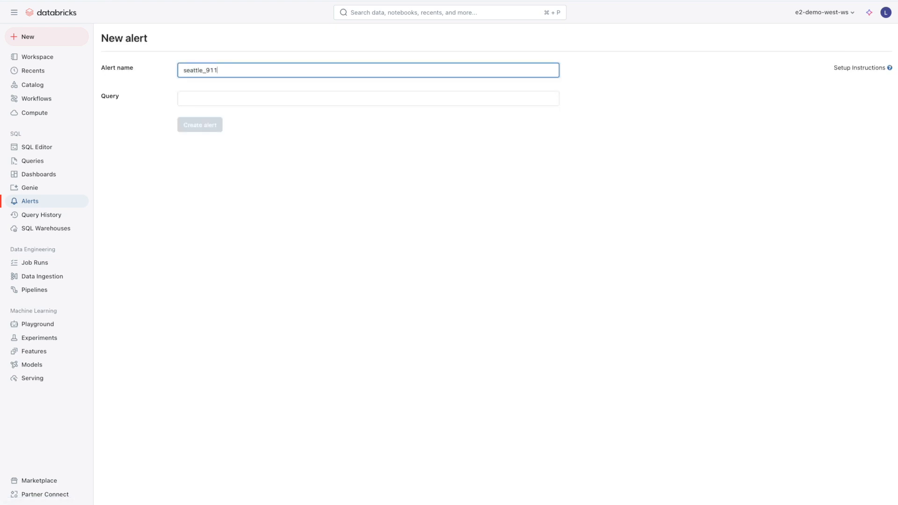
click(213, 98)
click(211, 118)
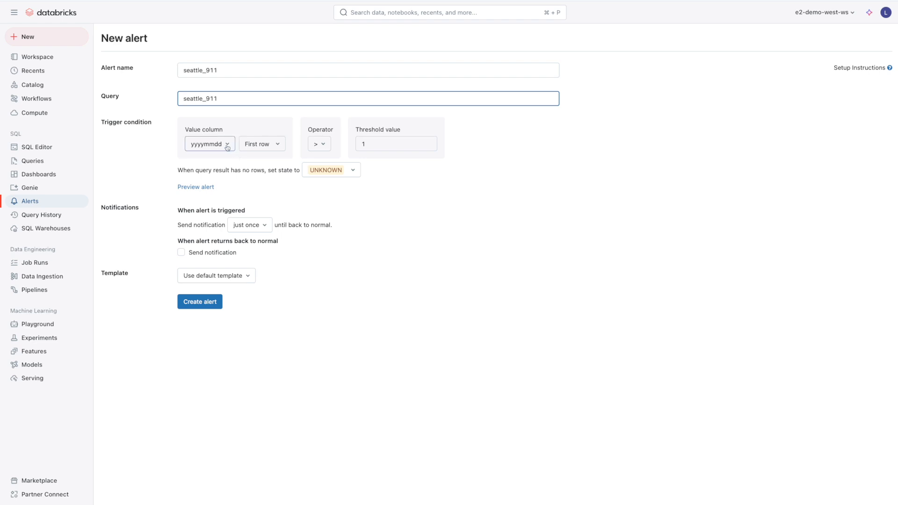
drag(185, 129, 234, 134)
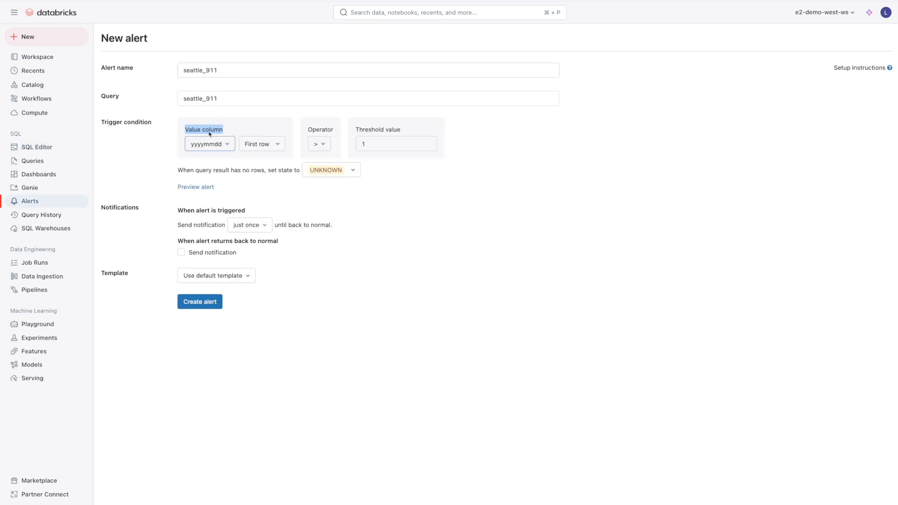
Set the alert's value column to count(1) and compare against the newest row's count
click(207, 143)
click(211, 178)
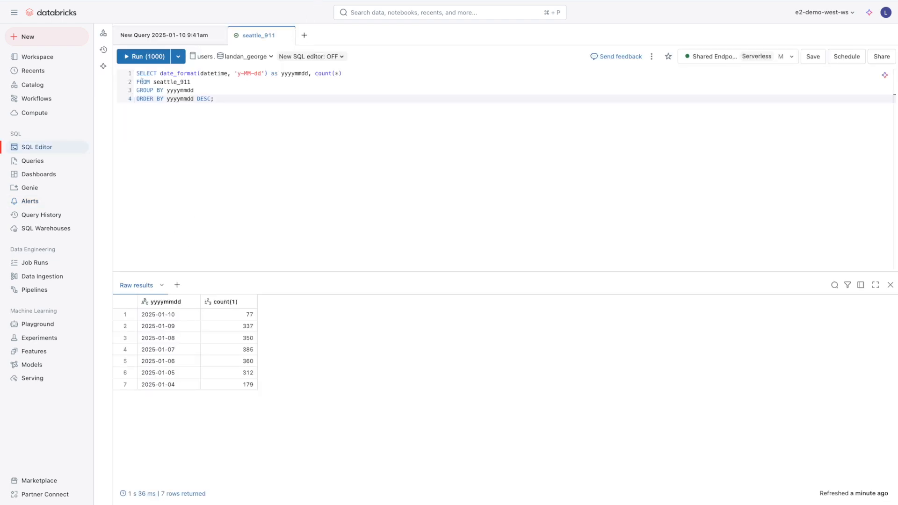
click(187, 314)
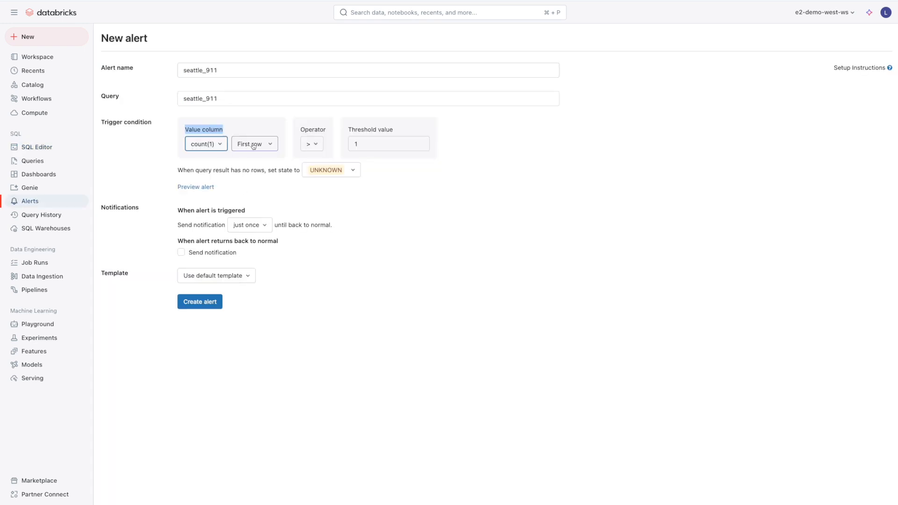
click(255, 145)
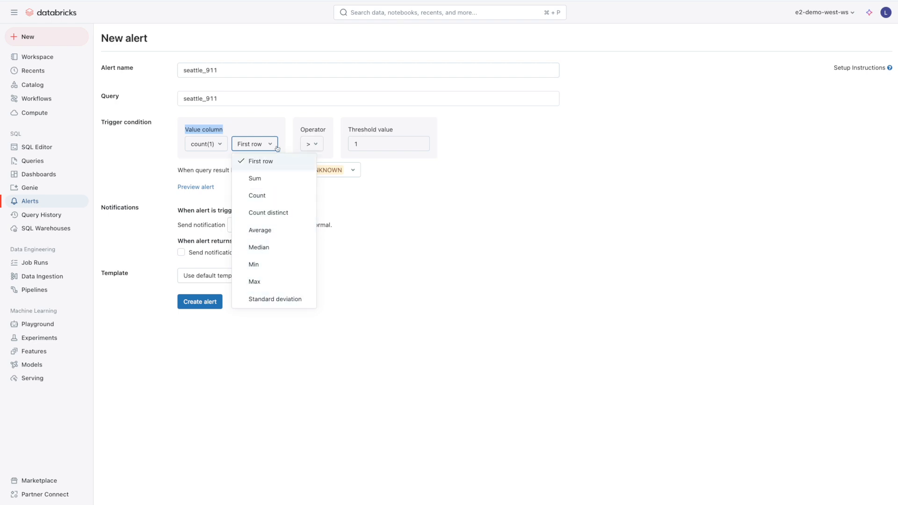
Set the alert condition to count(1) greater than a threshold of 100
click(320, 144)
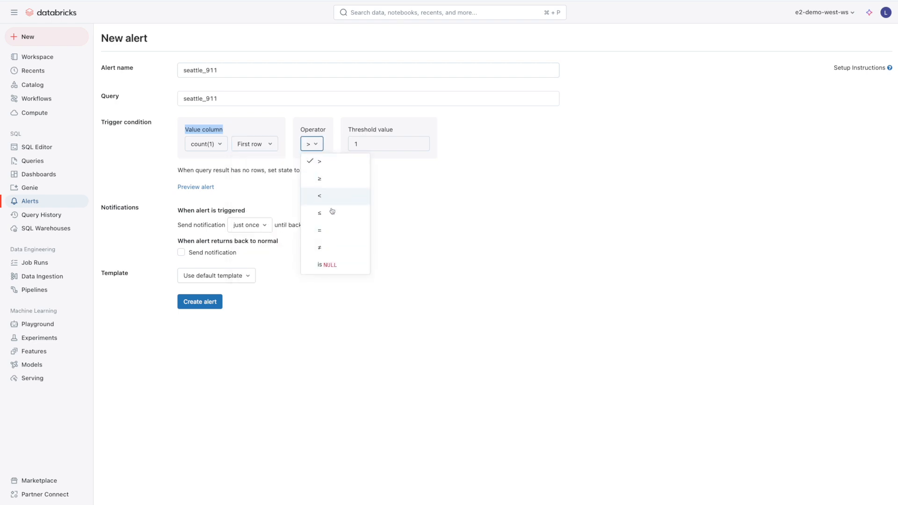
click(368, 142)
text(100)
key(BackSpace)
key(BackSpace)
key(BackSpace)
text(00)
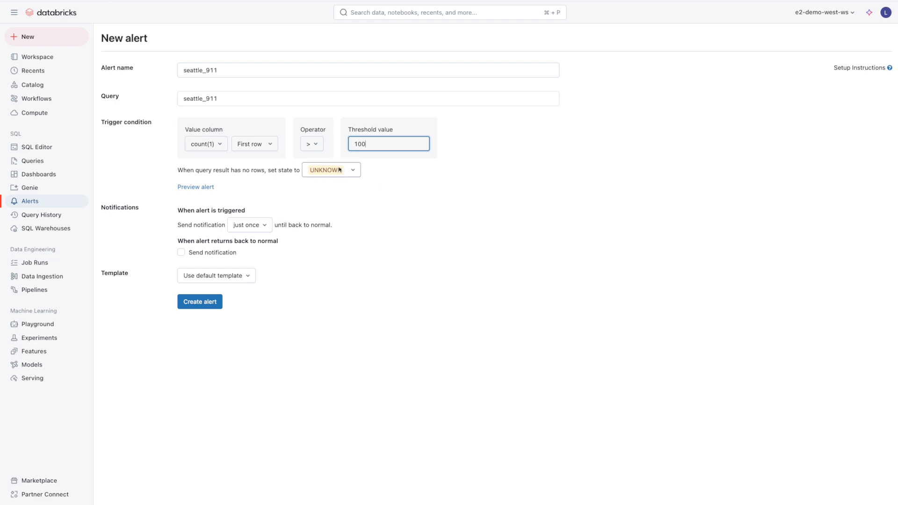
Keep empty results as UNKNOWN and notify each time the alert is evaluated
click(339, 173)
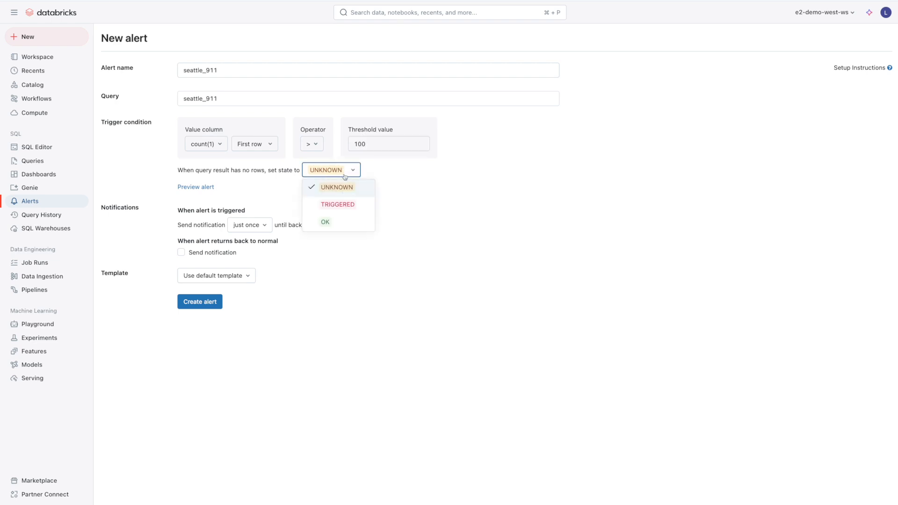
click(459, 194)
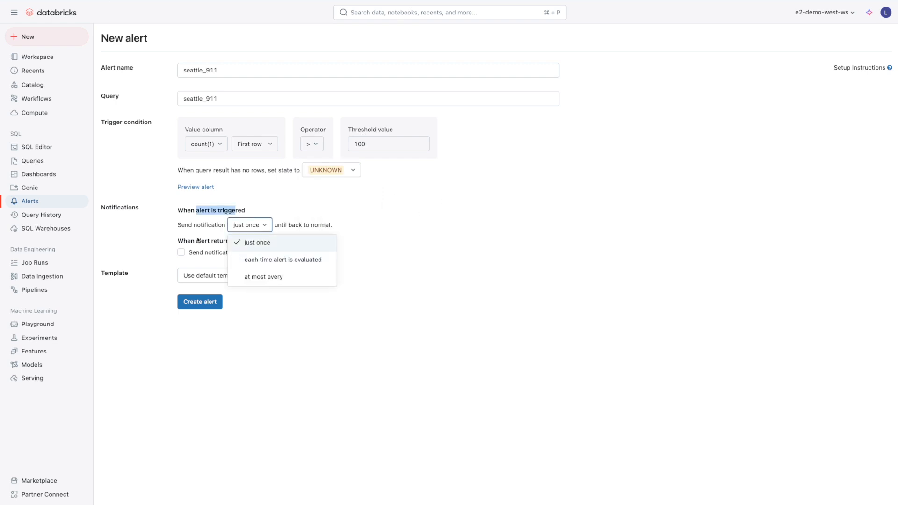
click(215, 218)
click(243, 225)
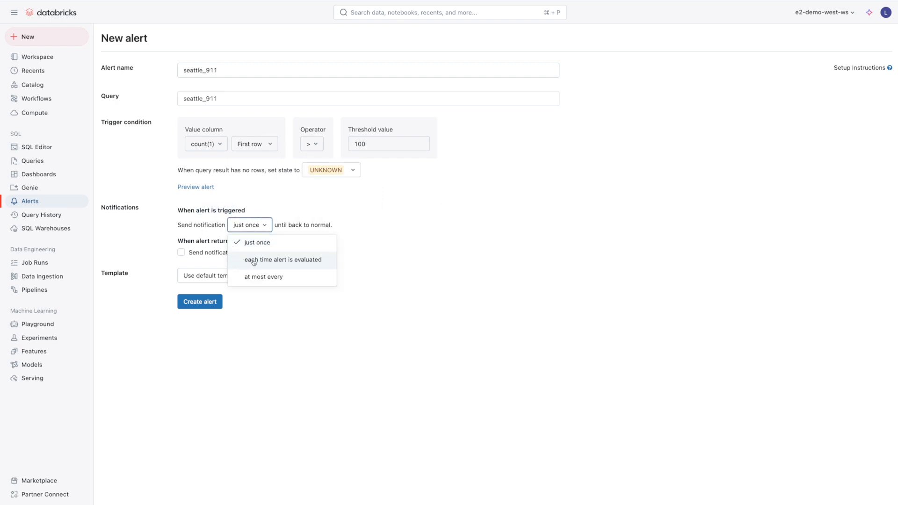
click(311, 261)
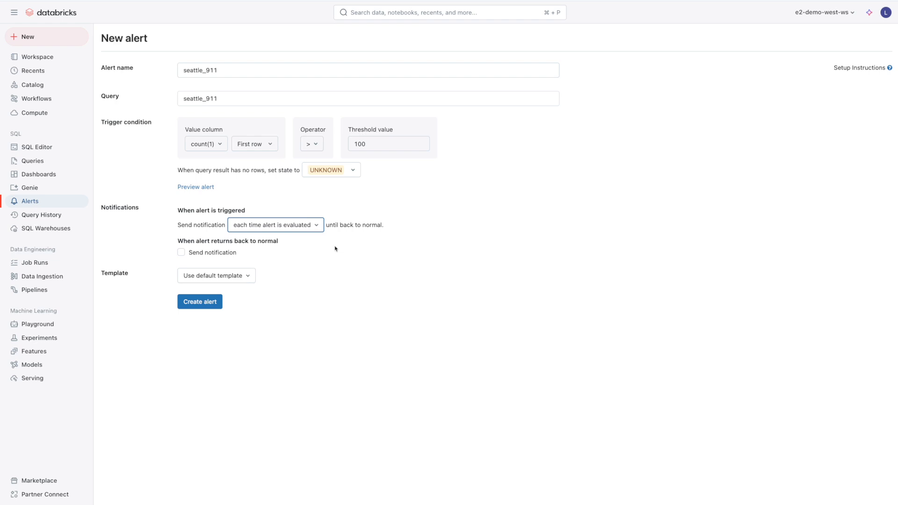
Discard the custom 'My alert has been triggered' template for the default one and create the alert
click(216, 275)
click(216, 309)
click(199, 314)
text(My alert )
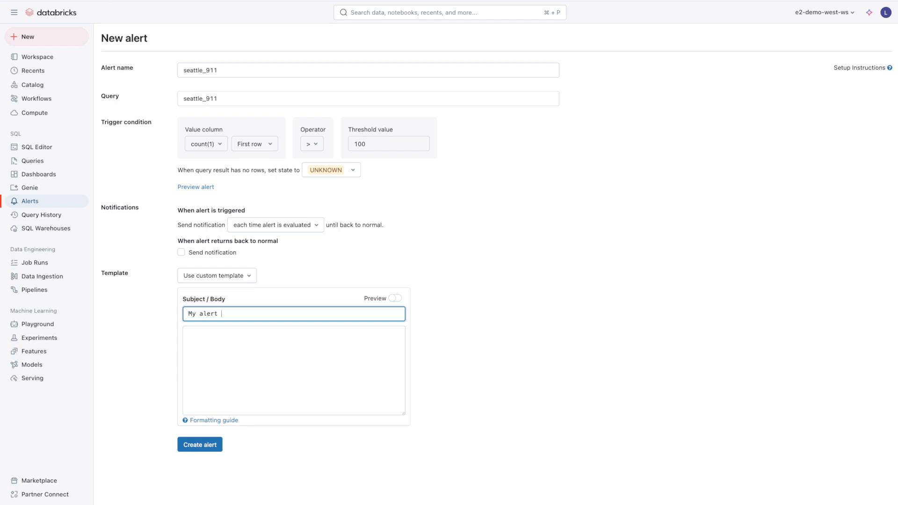
text(has been triggered!)
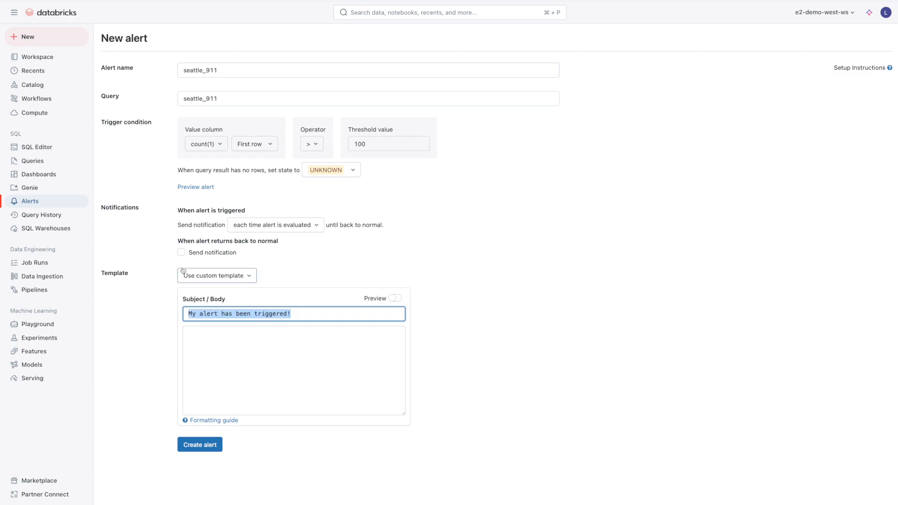
click(218, 276)
click(206, 295)
click(577, 267)
click(206, 302)
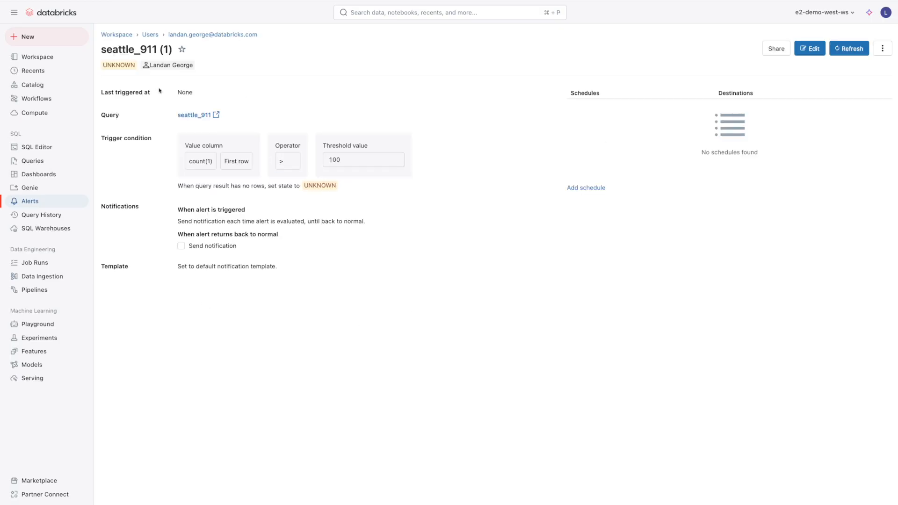
Refresh the seattle_911 alert, moving it from UNKNOWN to OK, and confirm today's count of 77
double_click(119, 66)
click(848, 51)
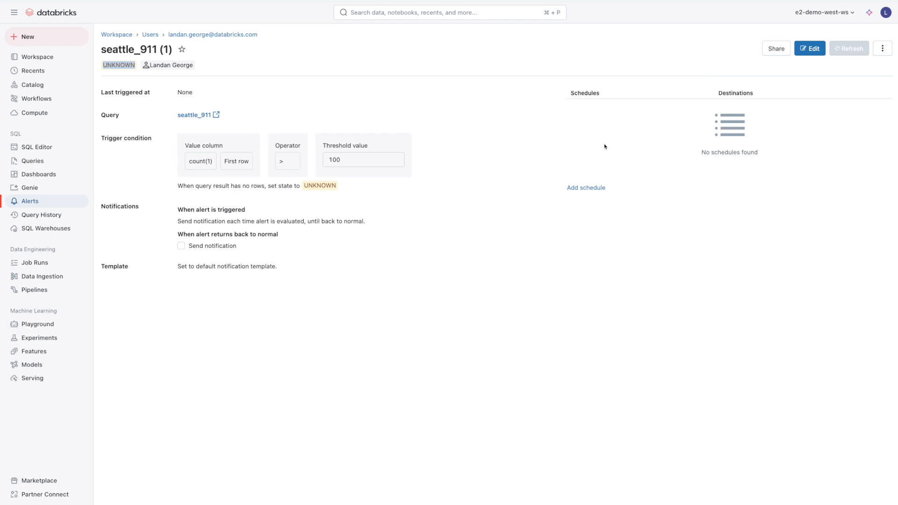
double_click(108, 66)
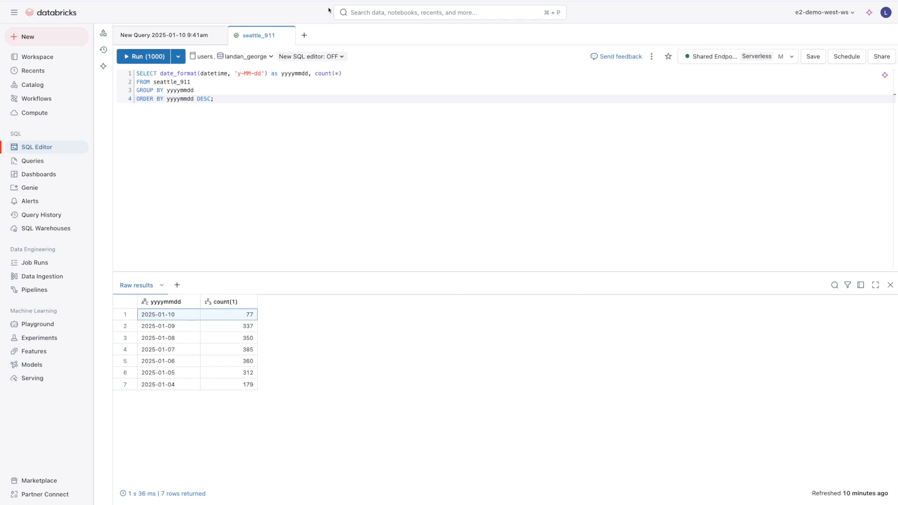
click(234, 315)
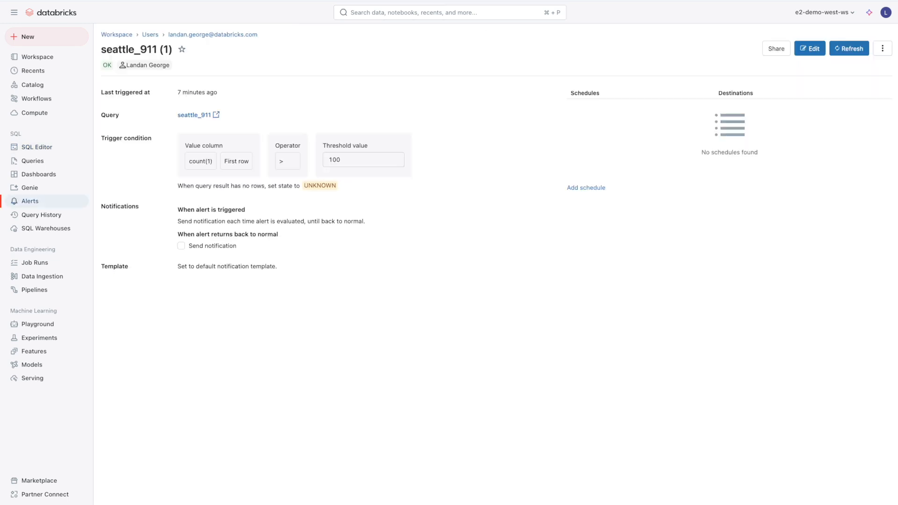
Edit the alert threshold from 100 to 70, save it, and refresh to confirm TRIGGERED
click(810, 48)
double_click(398, 156)
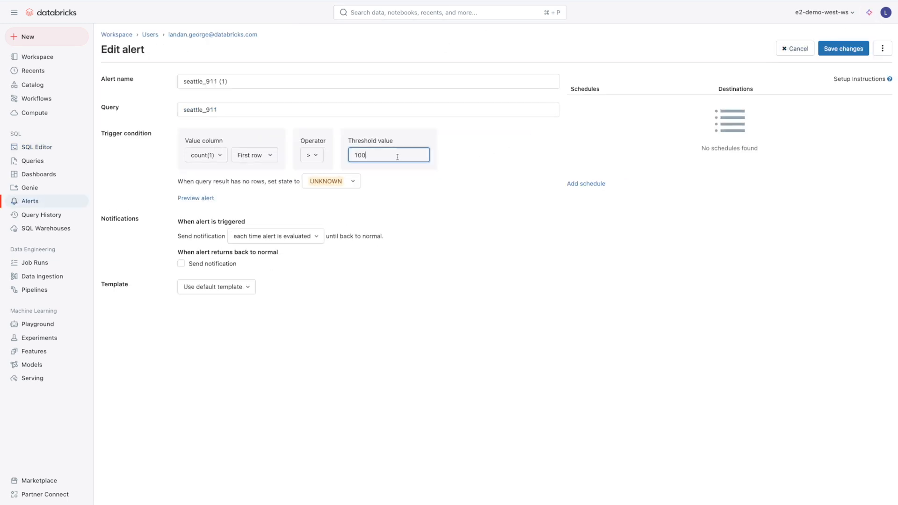
text(70)
click(832, 49)
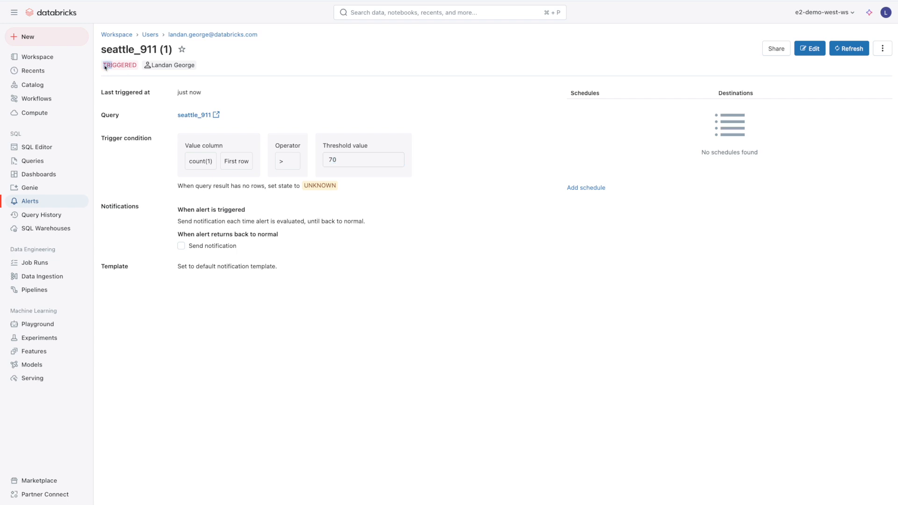
drag(107, 66, 116, 67)
double_click(363, 158)
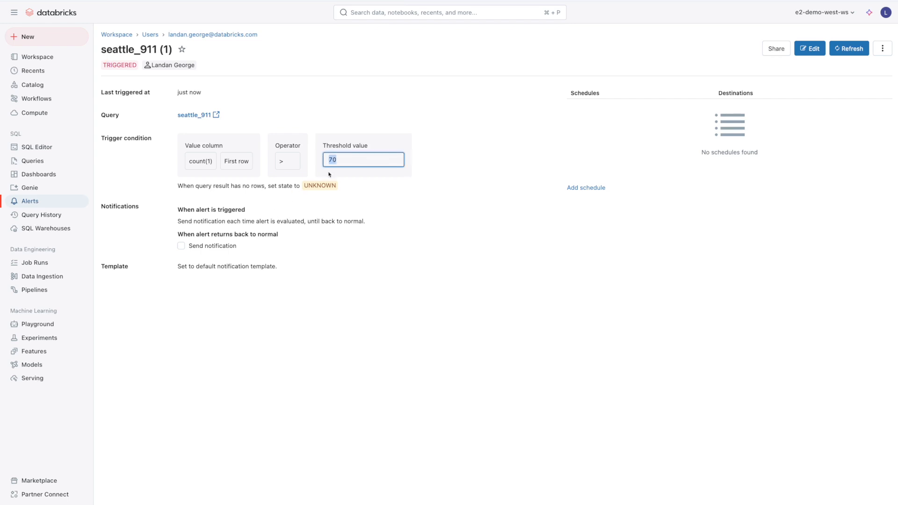
click(856, 49)
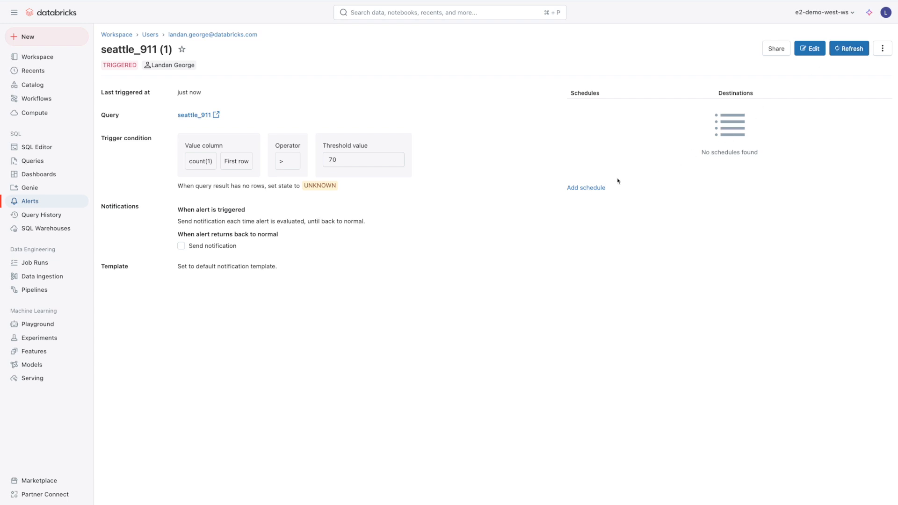
Add a schedule running every 3 minutes, starting at 0 minutes past the hour
click(588, 188)
click(341, 211)
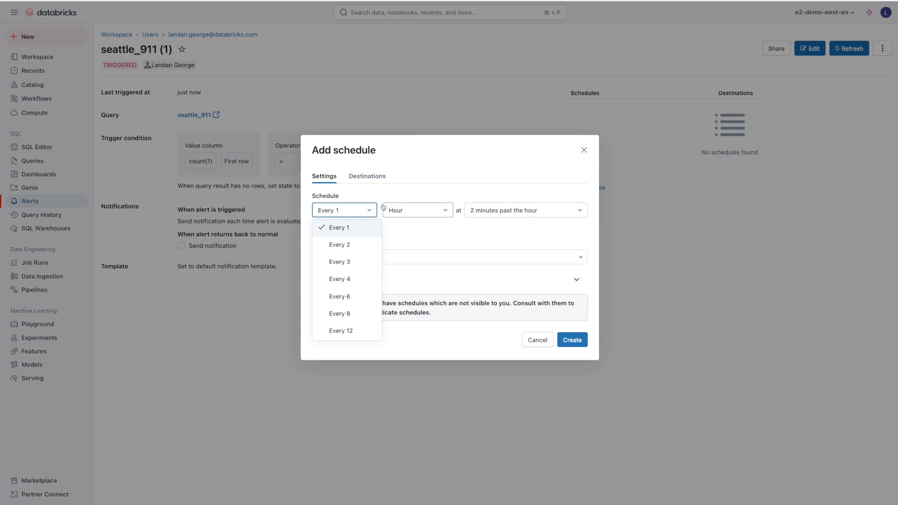
click(356, 263)
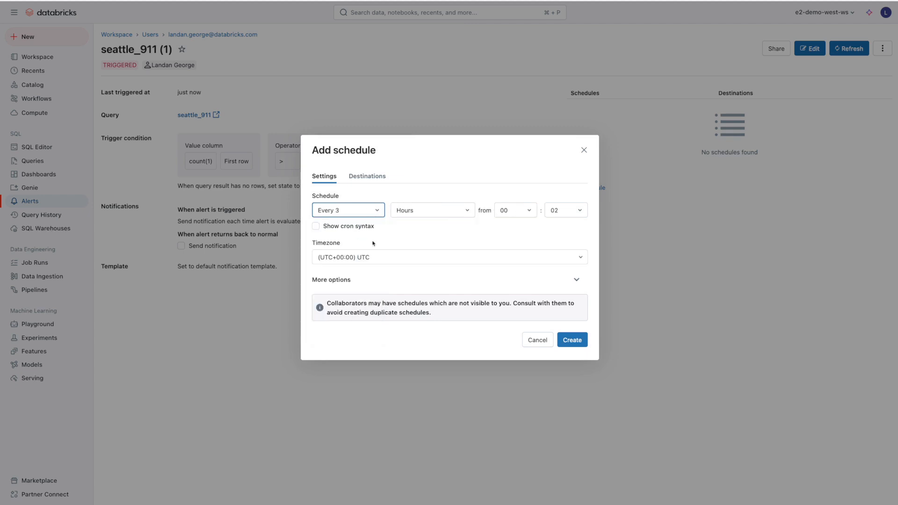
click(411, 214)
click(426, 230)
click(379, 214)
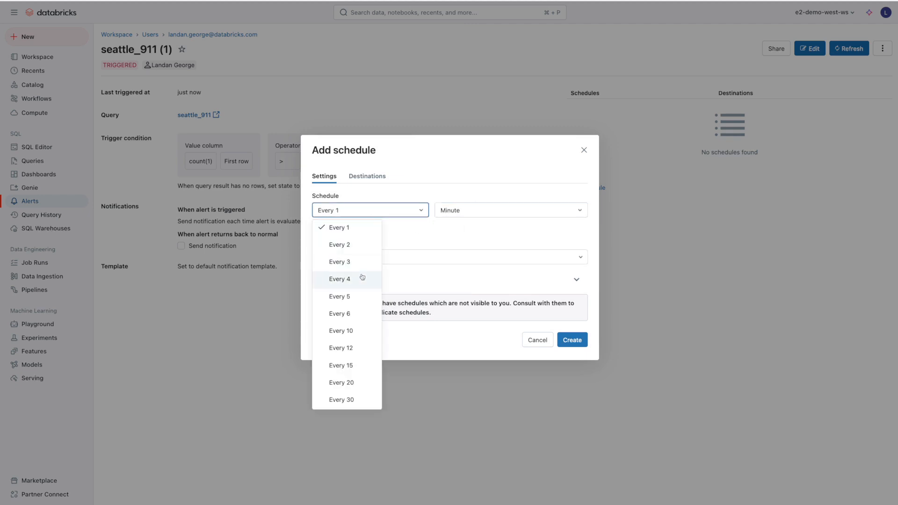
click(364, 260)
click(498, 211)
click(500, 228)
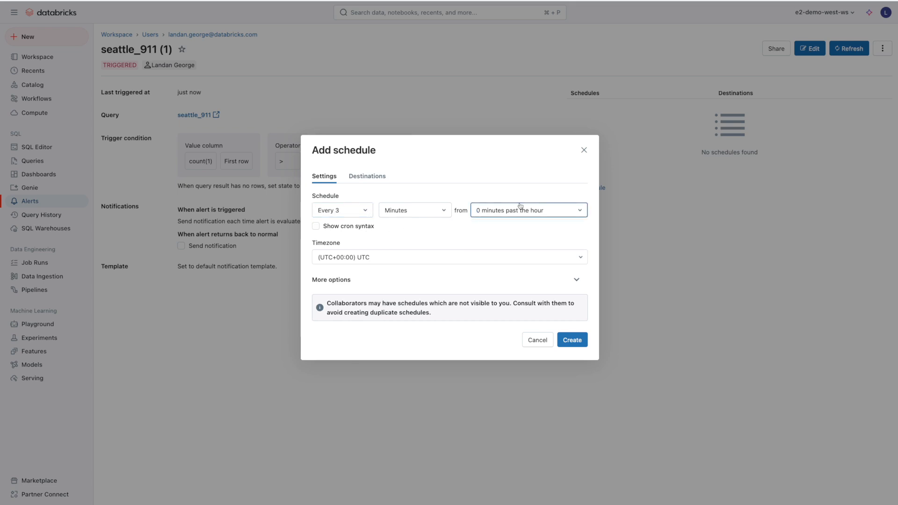
Set the schedule's time zone to Mountain Time
click(342, 258)
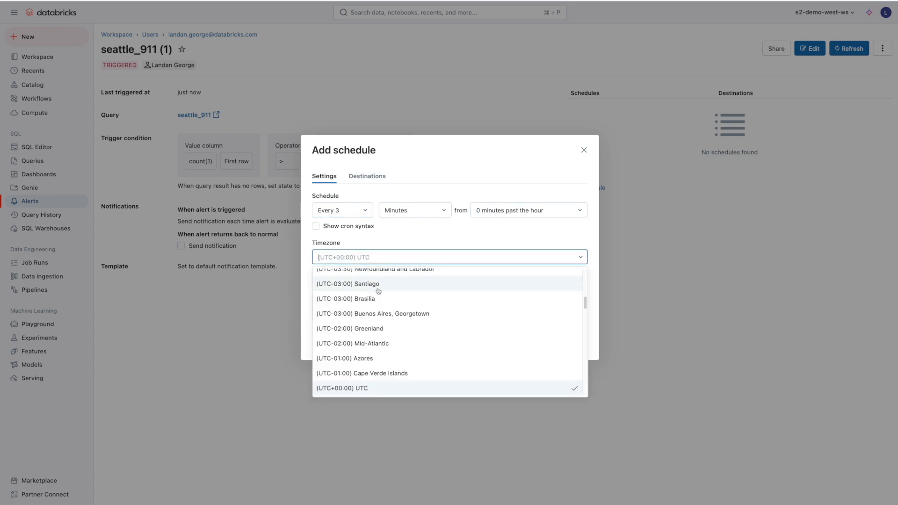
scroll(388, 304, up, 5)
click(399, 336)
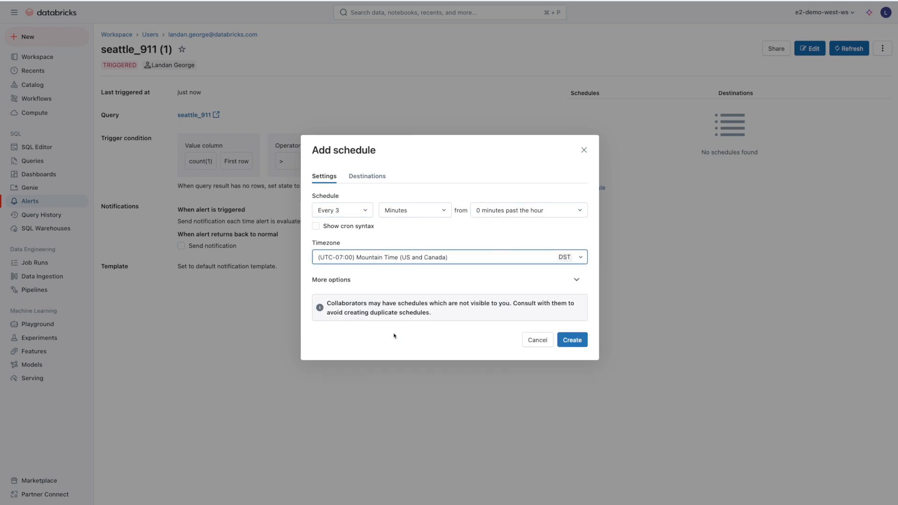
click(348, 282)
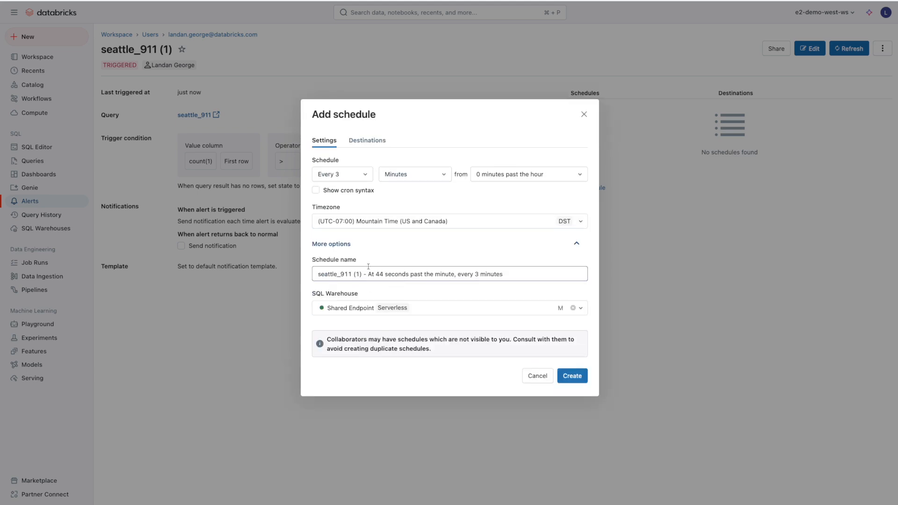
click(348, 243)
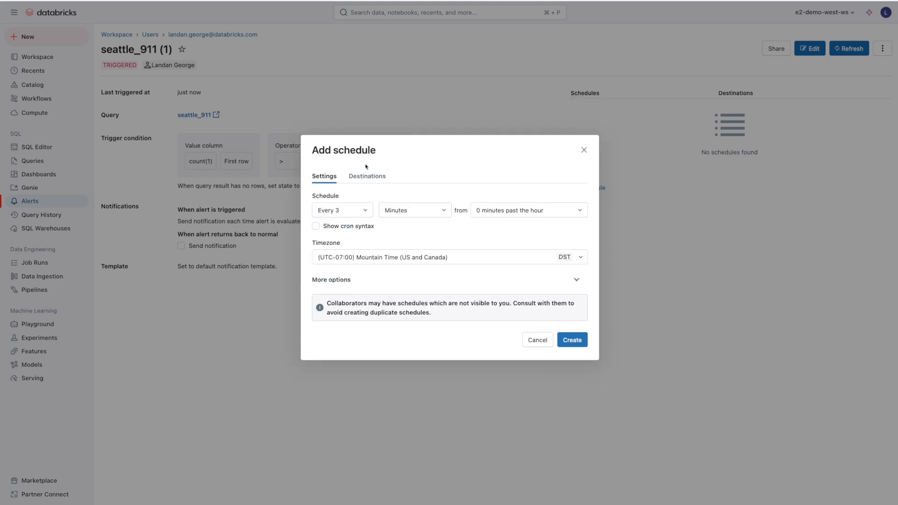
Add your own email as the notification destination and create the schedule
click(365, 175)
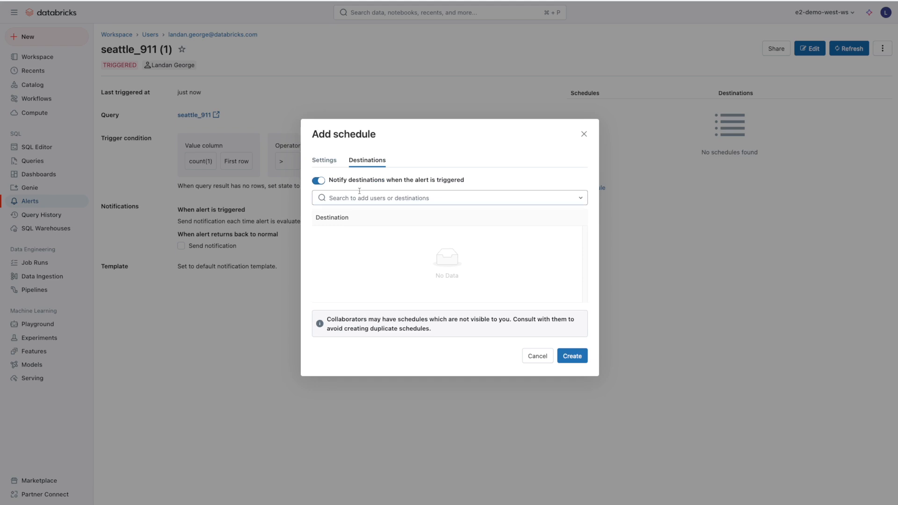
click(359, 198)
text(l)
click(446, 218)
click(572, 330)
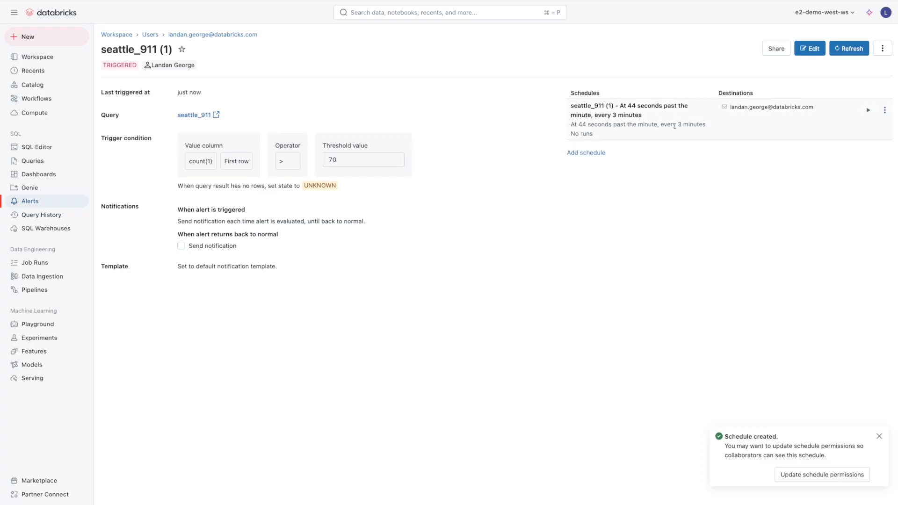
drag(670, 122, 701, 132)
Check the alert's destination email, then refresh to show the schedule running since Jan 10, 2025, 10:03 AM
drag(734, 107, 812, 107)
click(801, 125)
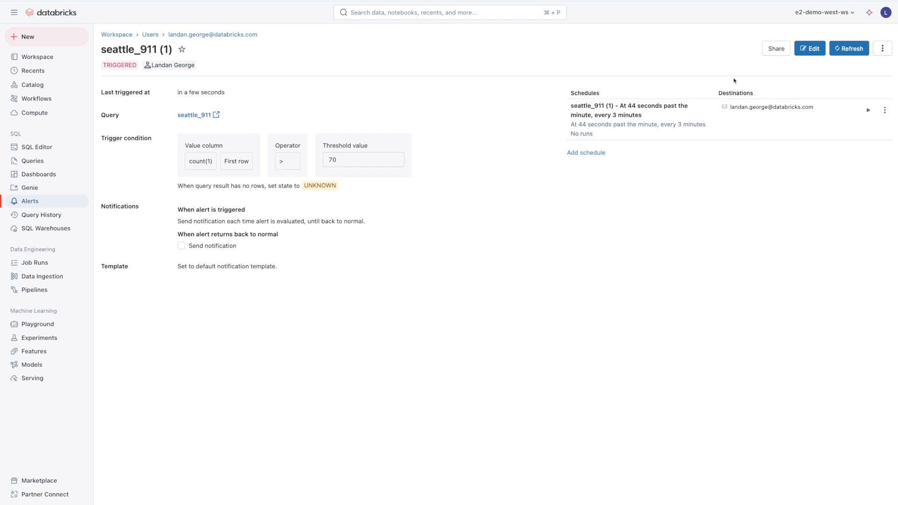
click(846, 51)
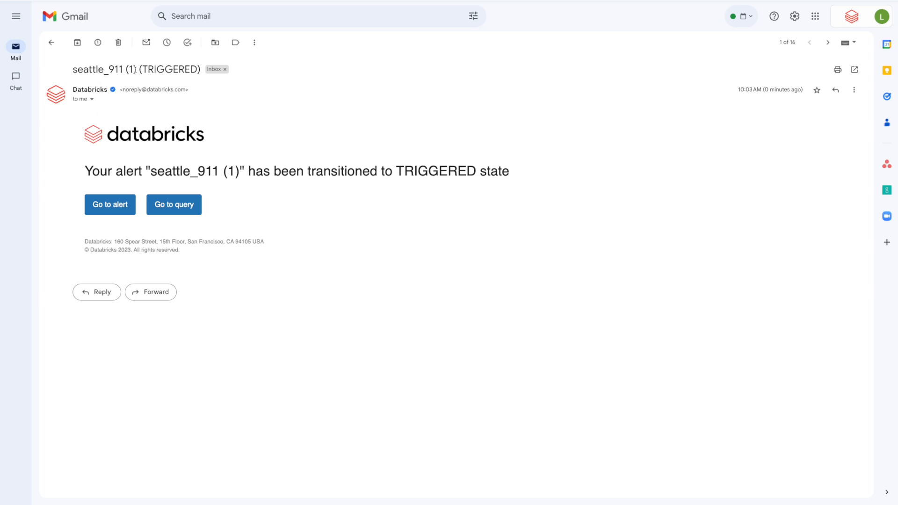
drag(143, 70, 196, 69)
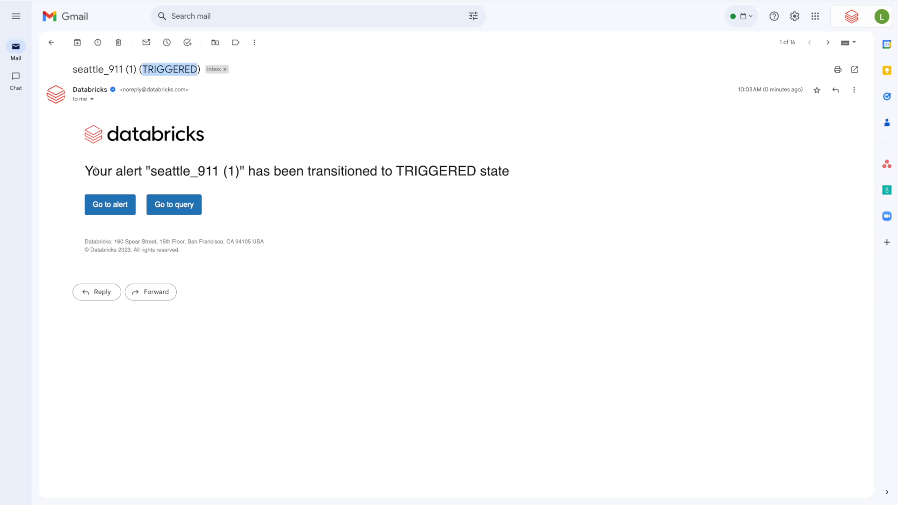
drag(172, 171, 218, 167)
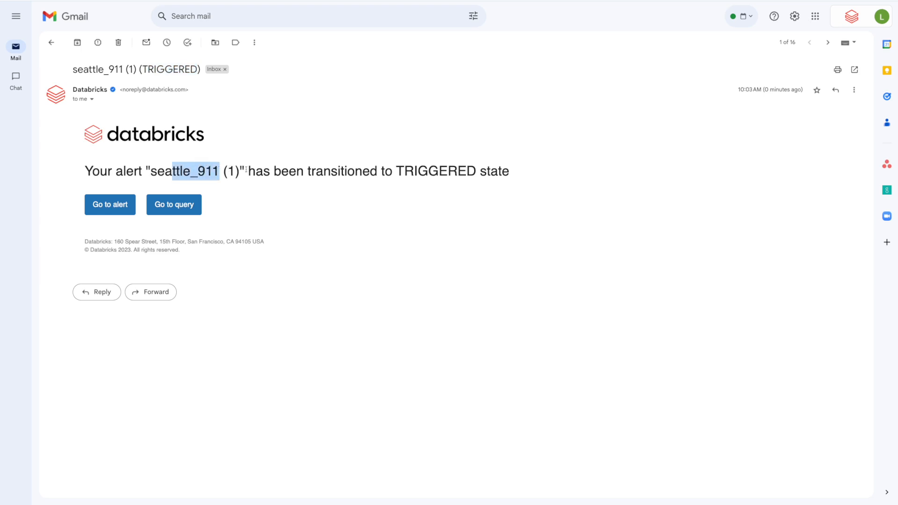